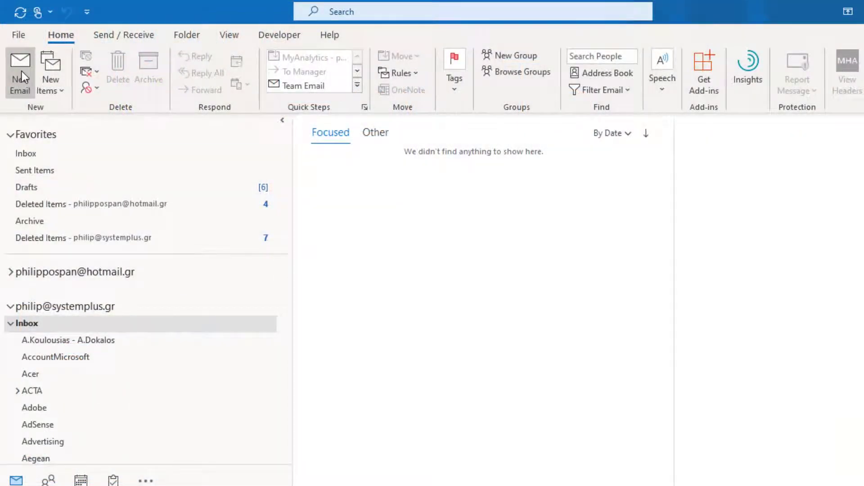
Start a new email message and show its Options ribbon for tracking and delivery.
click(22, 71)
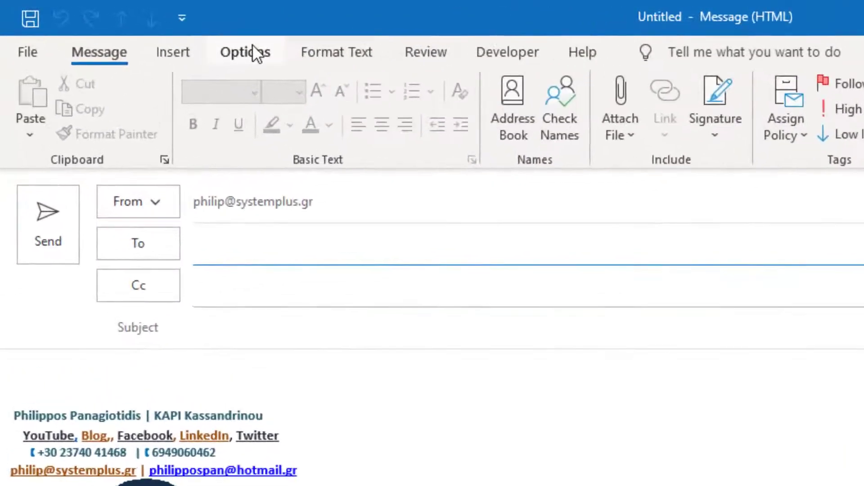
click(165, 35)
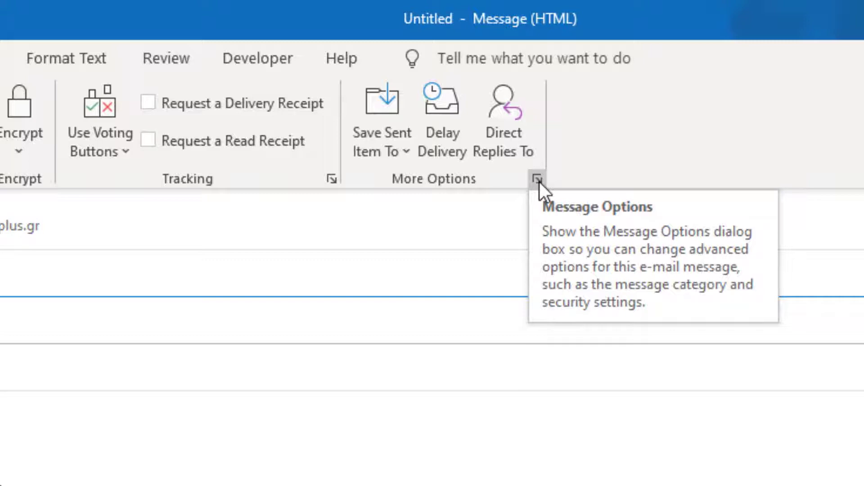
In Properties, enable Expires after and set it to 21/12/2020 at 5:30 μμ.
click(538, 180)
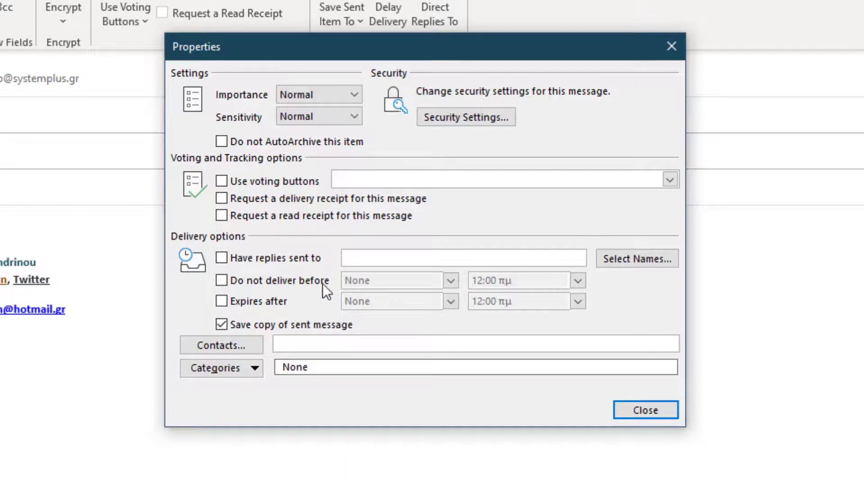
click(222, 302)
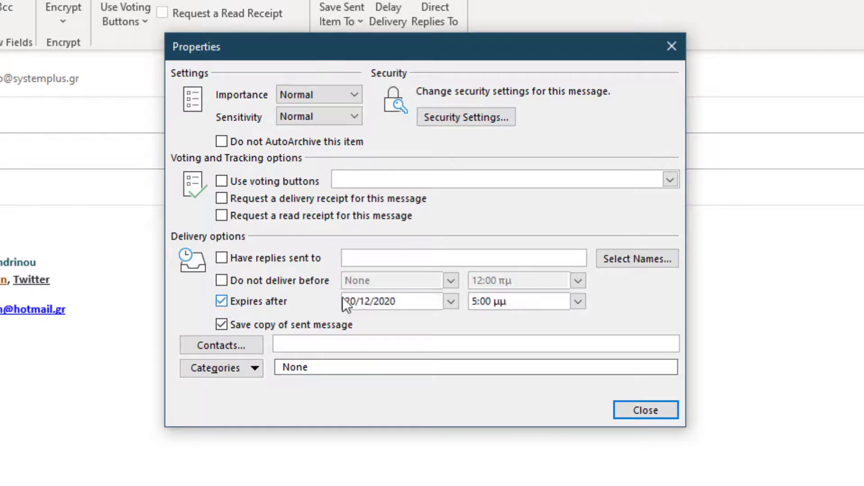
click(450, 301)
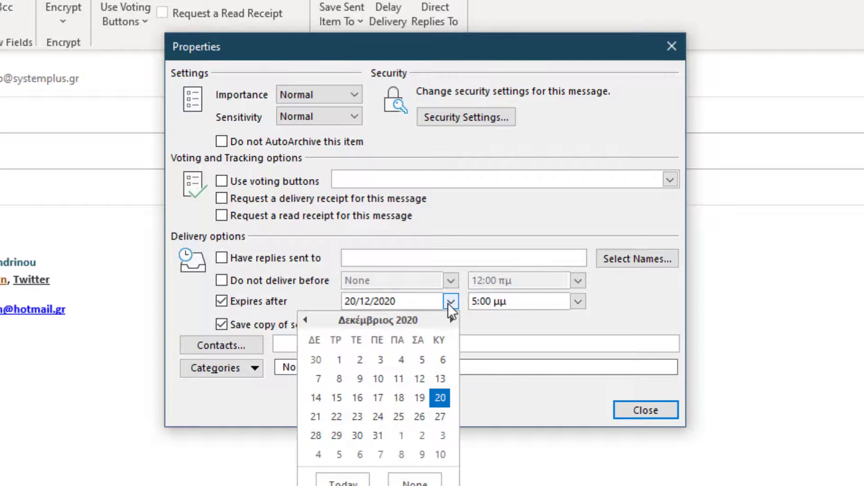
click(316, 416)
click(577, 301)
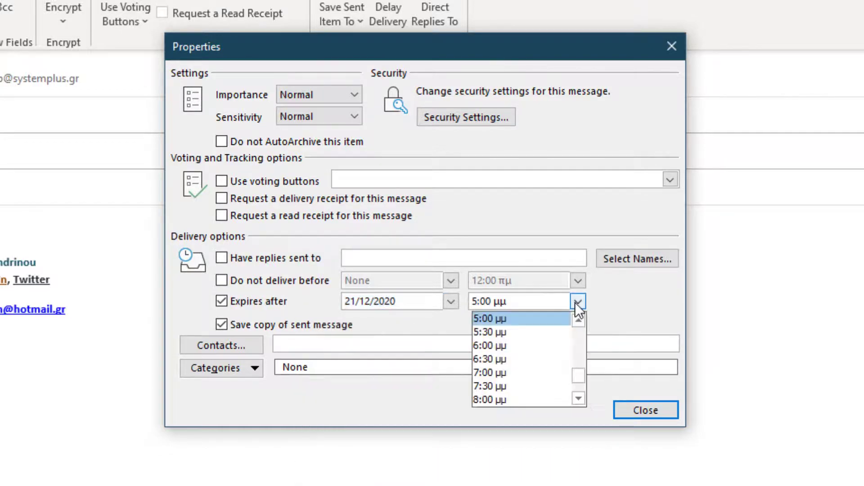
click(514, 334)
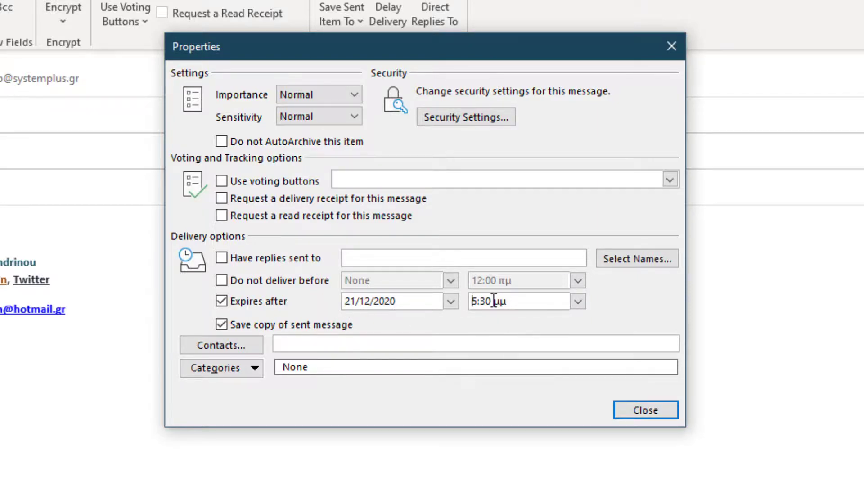
Close the Properties dialog, keeping the 21/12/2020 expiry on the draft.
click(650, 411)
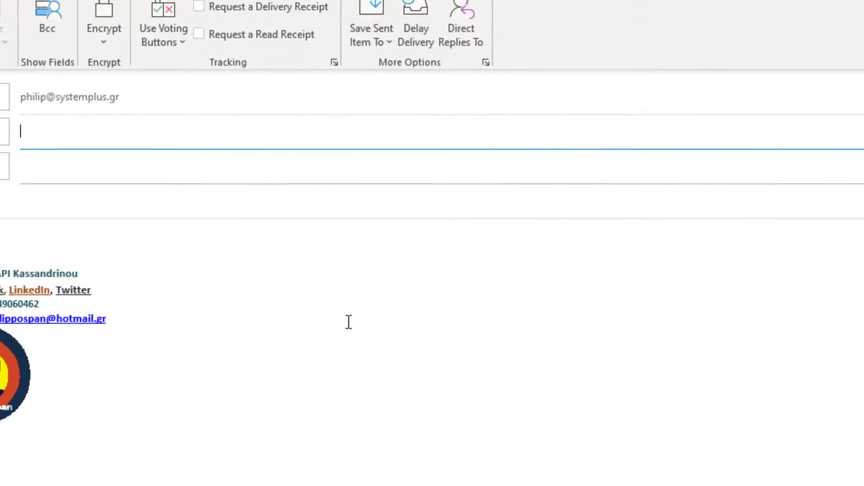